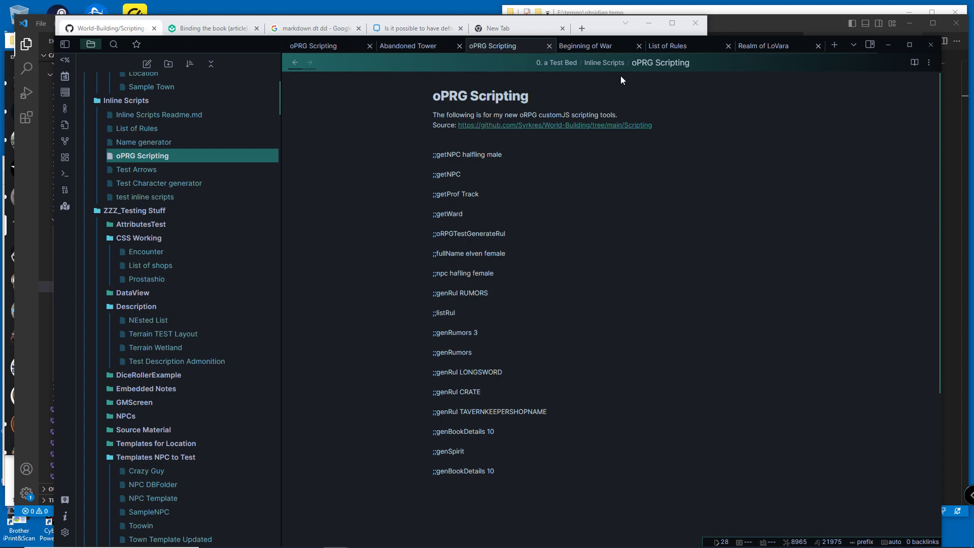
Bring the GitHub World-Building Scripting page in front of the Obsidian note
{"action": "left_click", "coordinate": [180, 35]}
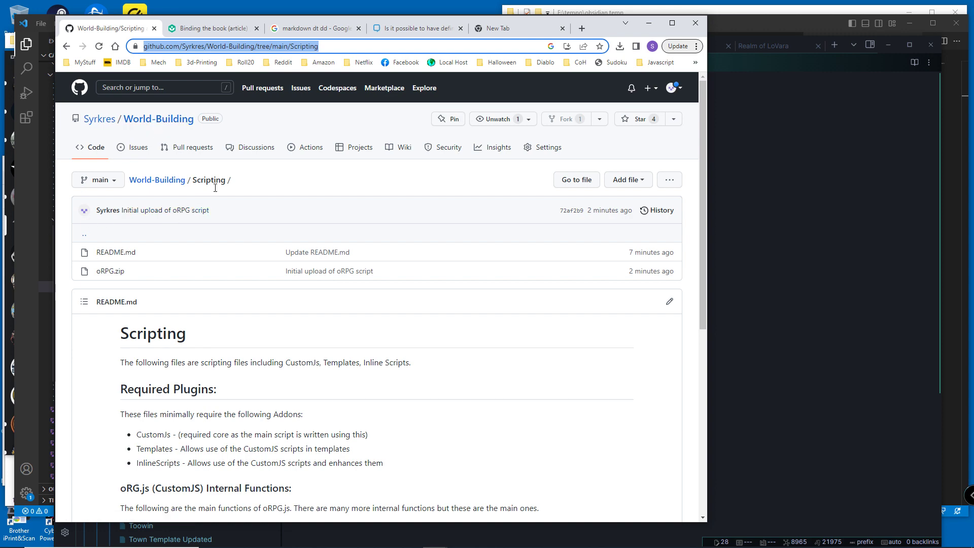
Highlight the required plugins CustomJs, Templates and InlineScripts, then move the browser behind Obsidian
{"action": "scroll", "coordinate": [182, 334], "scroll_direction": "down", "scroll_amount": 5}
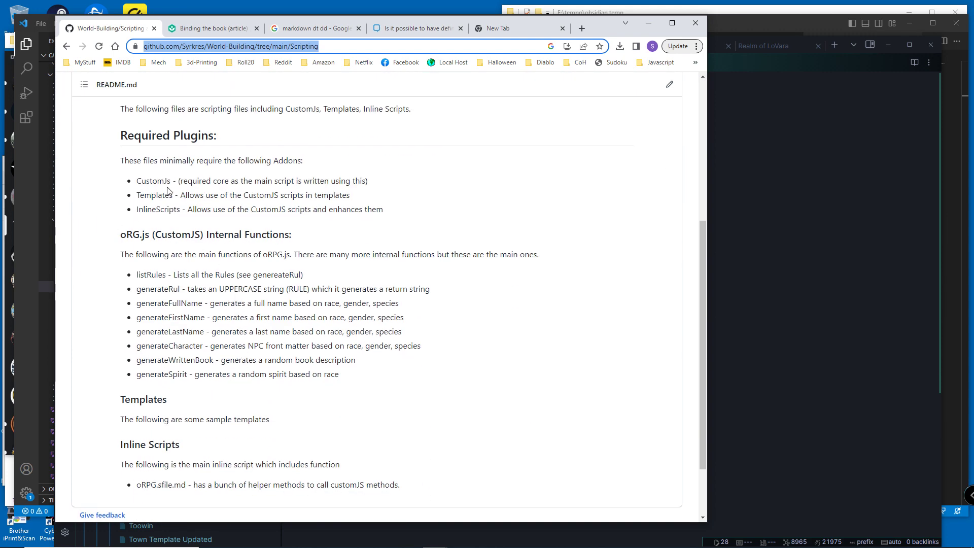
{"action": "left_click_drag", "start_coordinate": [142, 181], "coordinate": [173, 185]}
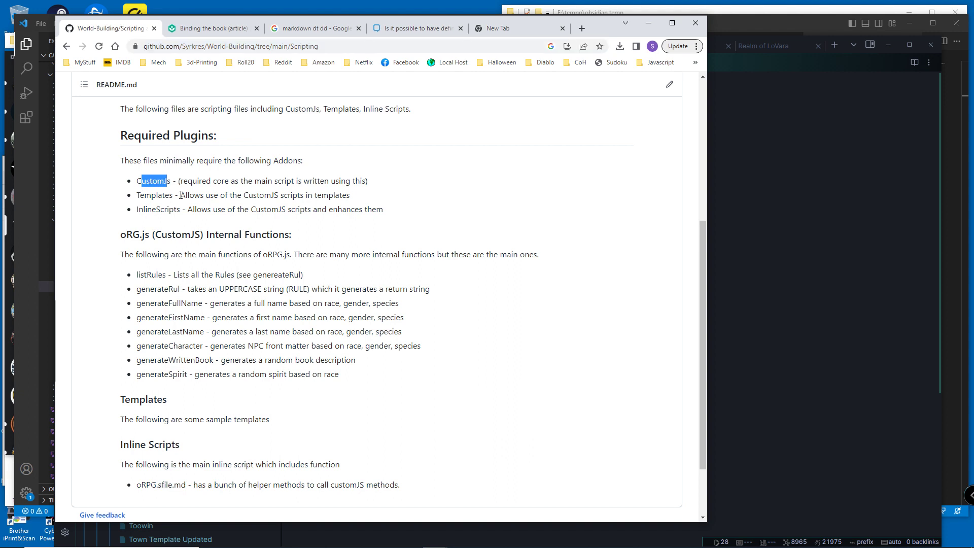
{"action": "left_click", "coordinate": [180, 195]}
{"action": "double_click", "coordinate": [153, 196]}
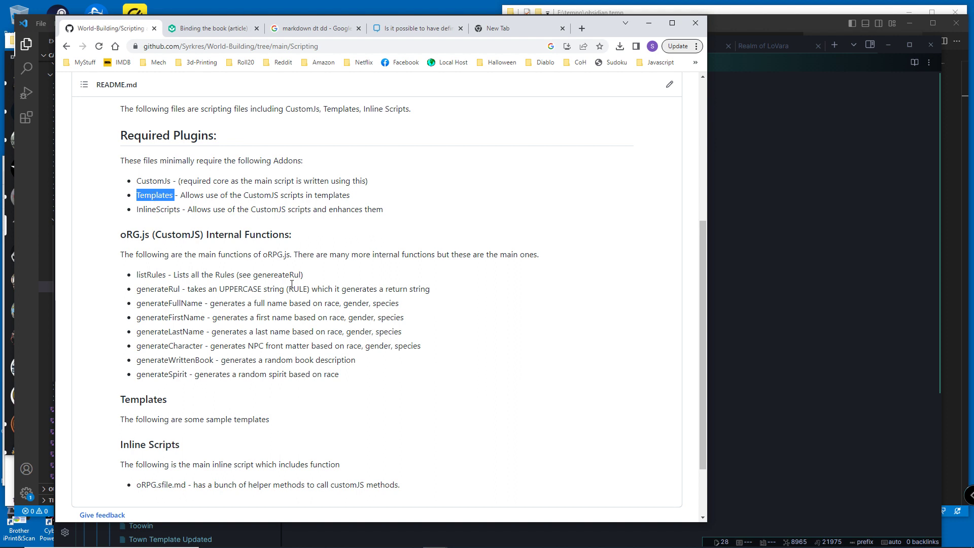
{"action": "double_click", "coordinate": [156, 209]}
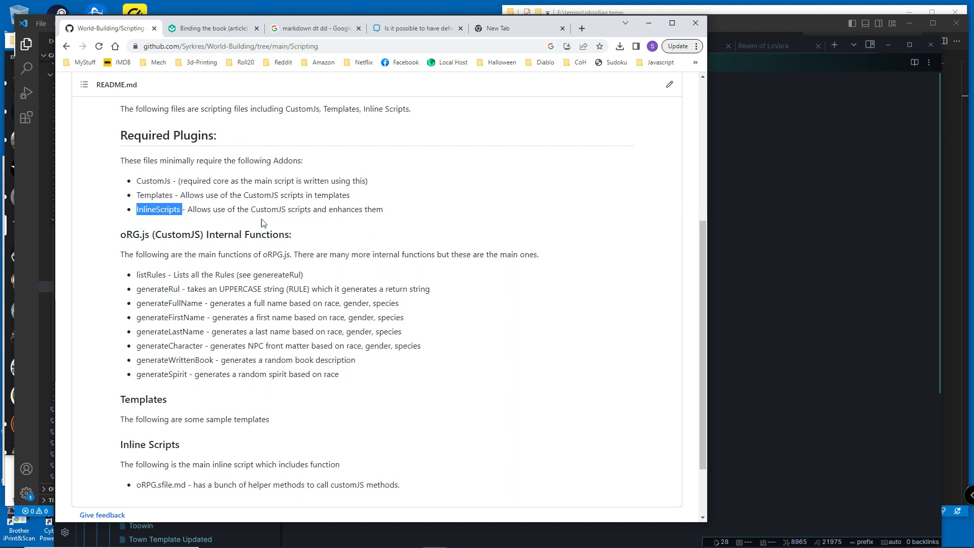
{"action": "left_click", "coordinate": [174, 215]}
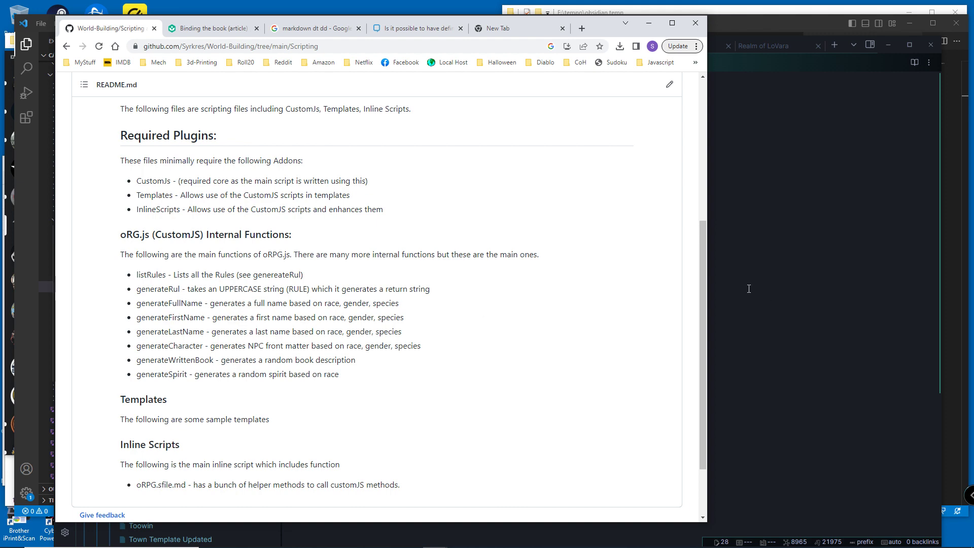
{"action": "left_click_drag", "start_coordinate": [604, 27], "coordinate": [489, 29]}
{"action": "left_click", "coordinate": [810, 257]}
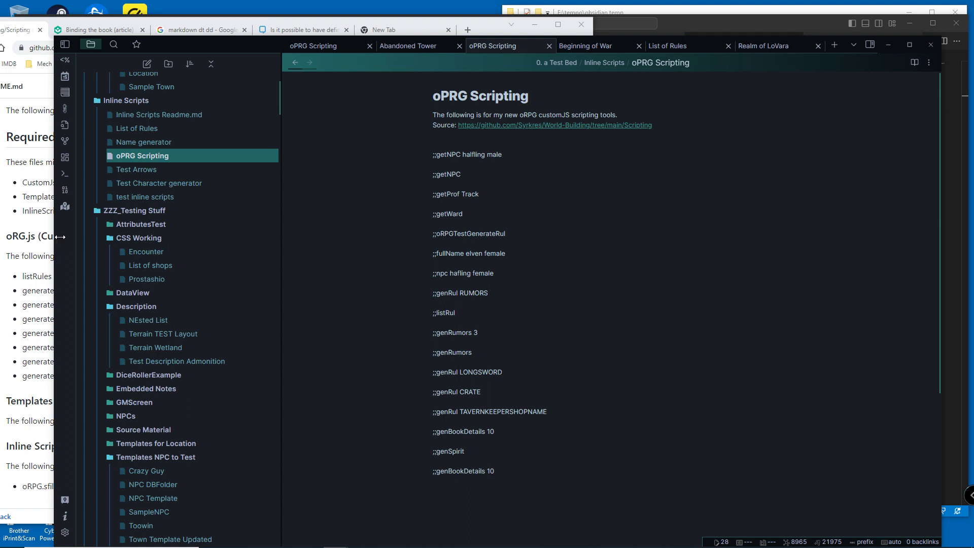
Narrow the Obsidian window, then run ;;oRPGTestGenerateRul SMALLVALUE and undo the Cherry wood Die
{"action": "left_click_drag", "start_coordinate": [57, 238], "coordinate": [109, 234]}
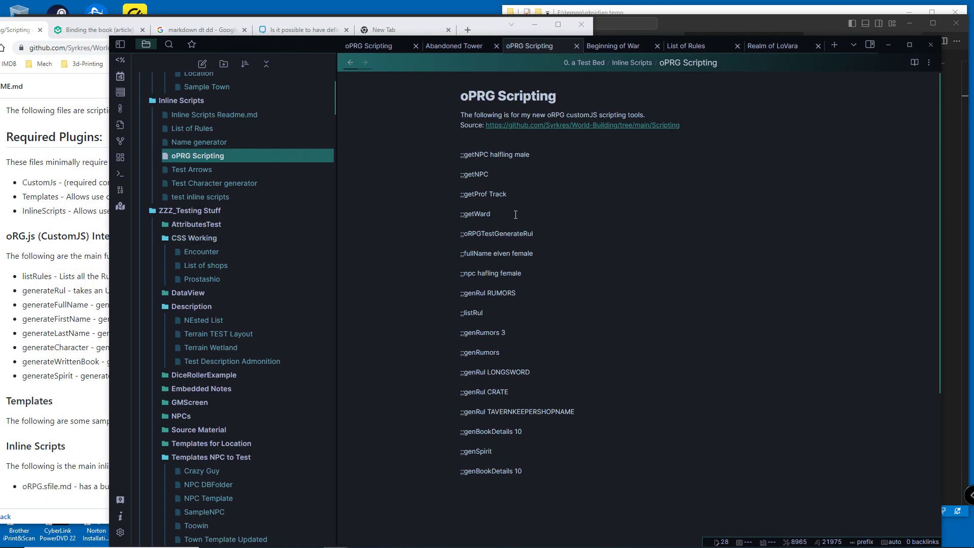
{"action": "left_click", "coordinate": [449, 152]}
{"action": "type", "text": "SMALL"}
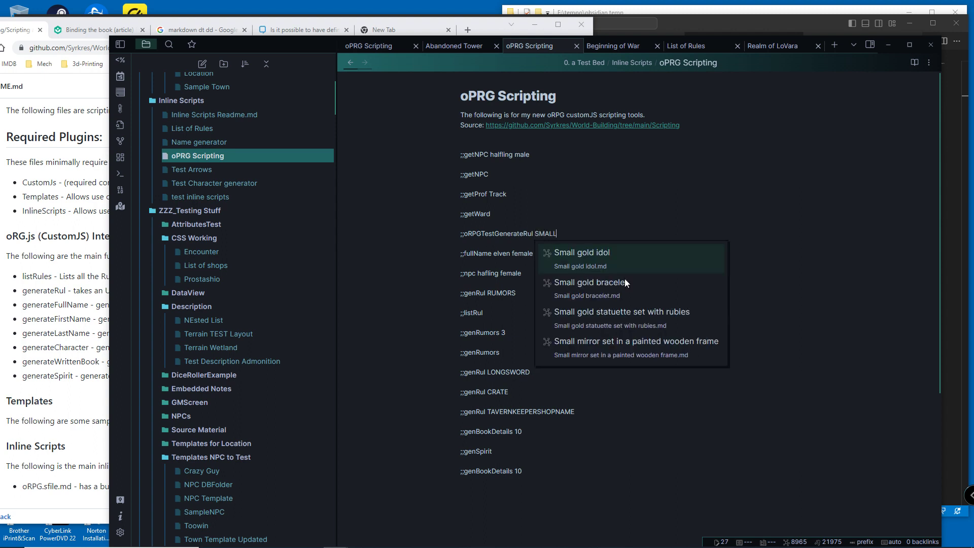
{"action": "type", "text": "VALUE:"}
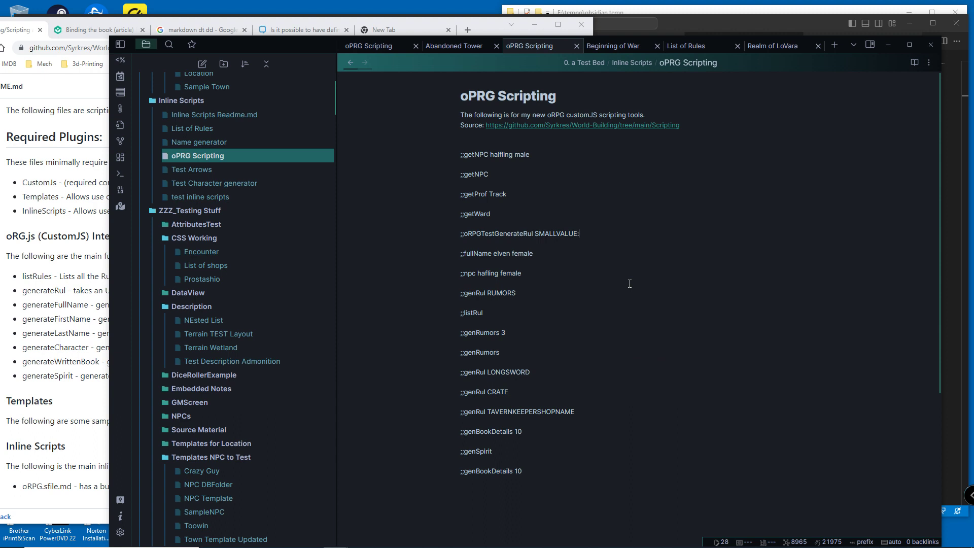
{"action": "type", "text": ":"}
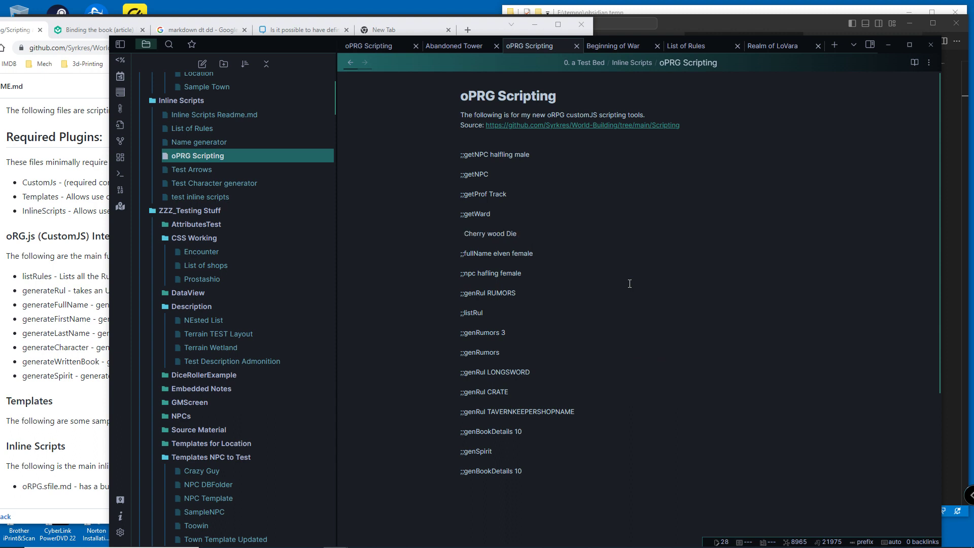
{"action": "key", "text": "ctrl+z"}
{"action": "left_click", "coordinate": [501, 318]}
{"action": "type", "text": ";"}
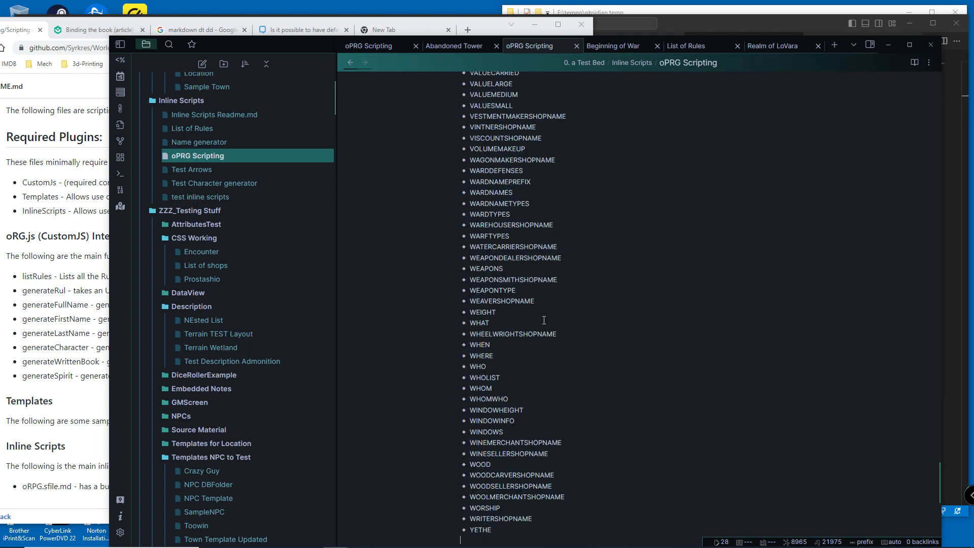
{"action": "scroll", "coordinate": [544, 320], "scroll_direction": "up", "scroll_amount": 20}
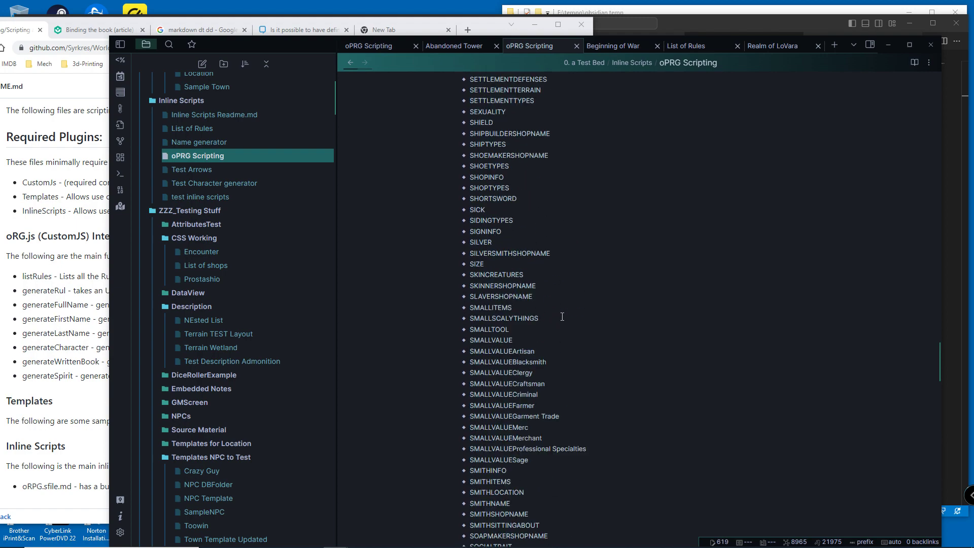
{"action": "scroll", "coordinate": [568, 324], "scroll_direction": "up", "scroll_amount": 20}
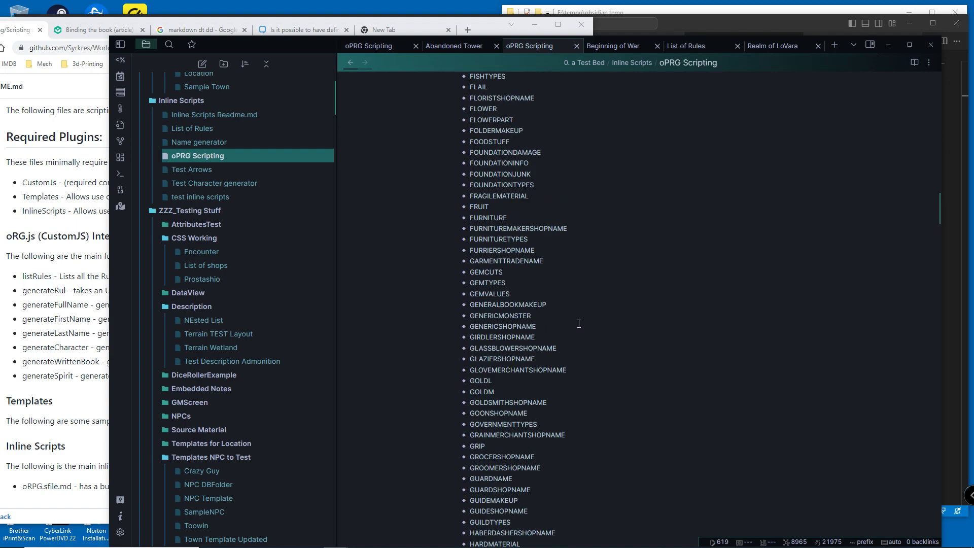
{"action": "scroll", "coordinate": [587, 323], "scroll_direction": "up", "scroll_amount": 15}
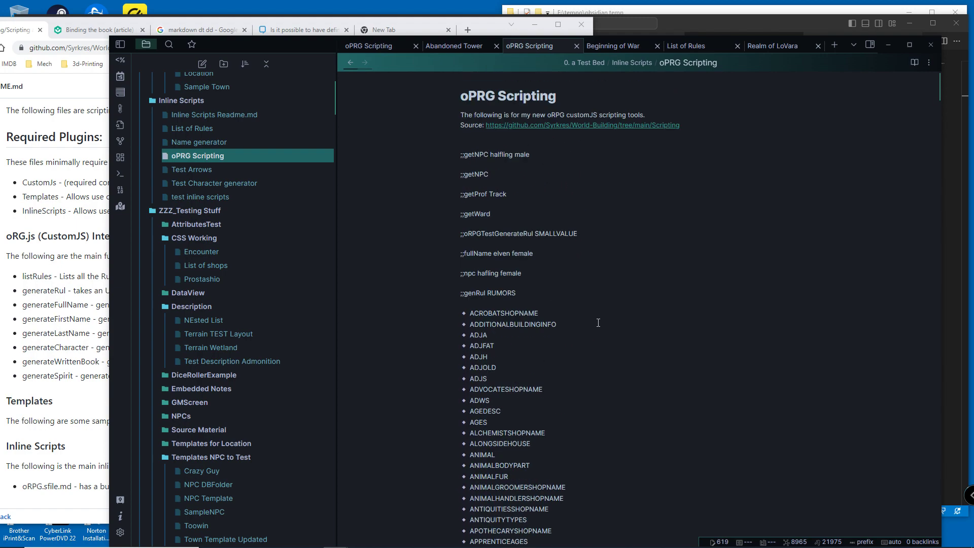
{"action": "key", "text": "ctrl+z"}
{"action": "left_click", "coordinate": [472, 319]}
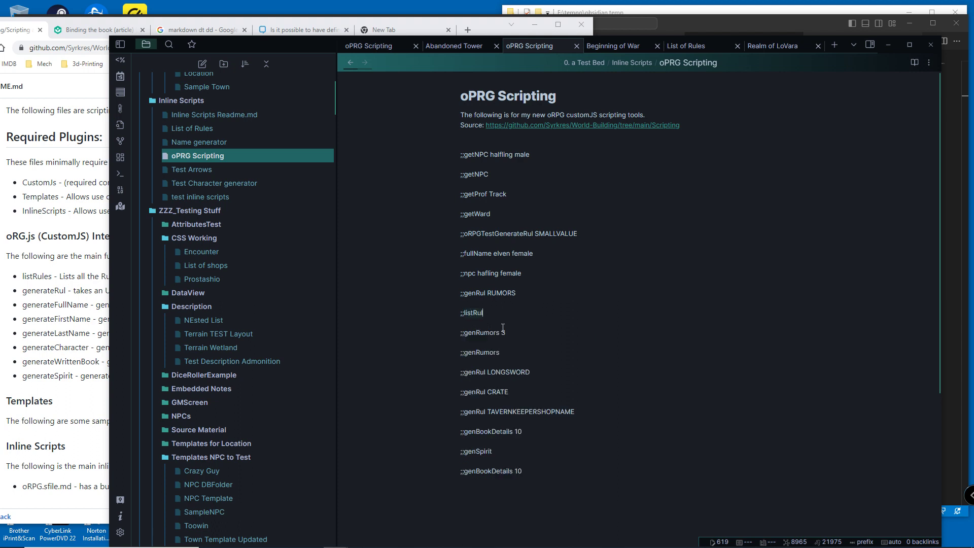
{"action": "left_click", "coordinate": [550, 259]}
Generate an elven female full name, undo it, and clear the fullName arguments
{"action": "type", "text": ";"}
{"action": "key", "text": "ctrl+z"}
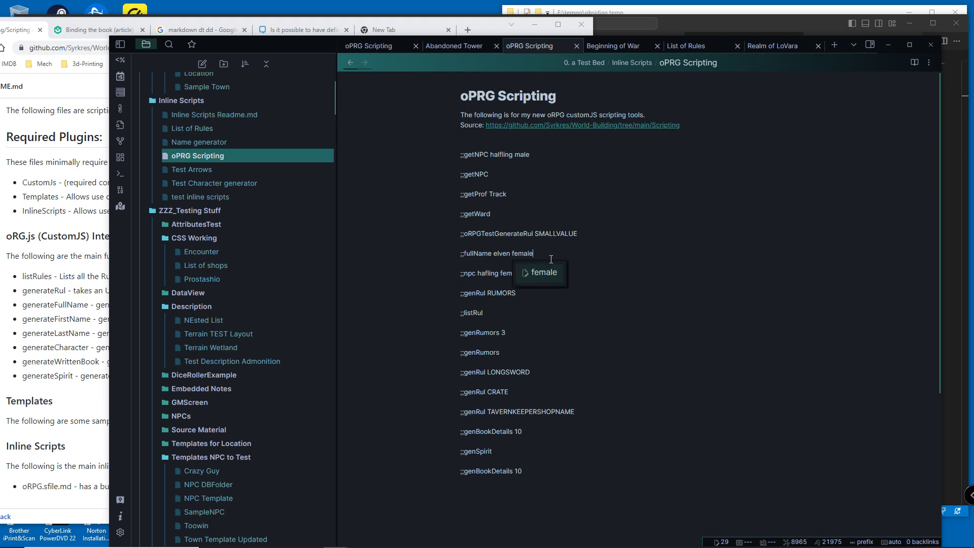
{"action": "key", "text": "Left"}
{"action": "key", "text": "Left"}
{"action": "key", "text": "ctrl+BackSpace"}
{"action": "key", "text": "ctrl+BackSpace"}
{"action": "key", "text": "BackSpace"}
Change the ;;fullName arguments to dwaven, generate a dwaven name, then undo it
{"action": "type", "text": ":"}
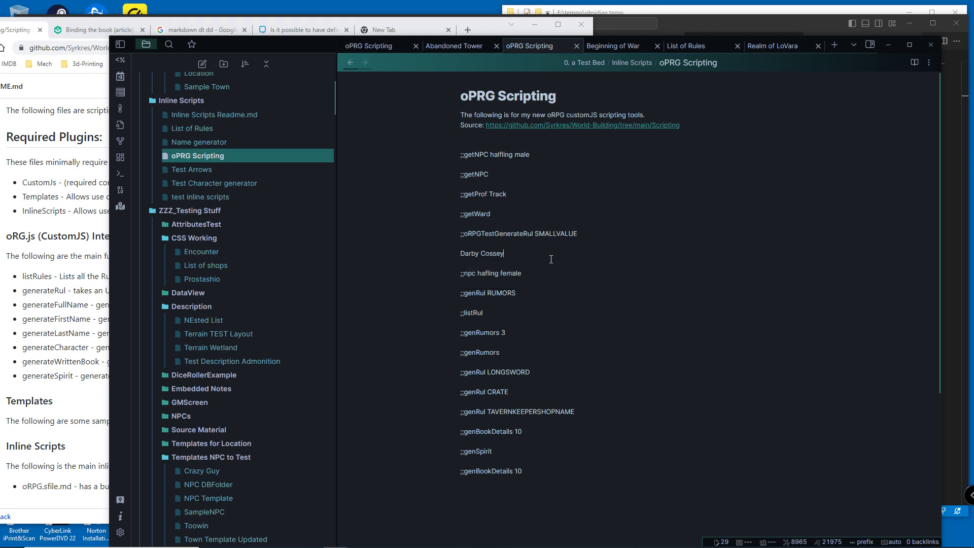
{"action": "key", "text": "ctrl+z"}
{"action": "key", "text": "ctrl+z"}
{"action": "key", "text": "ctrl+z"}
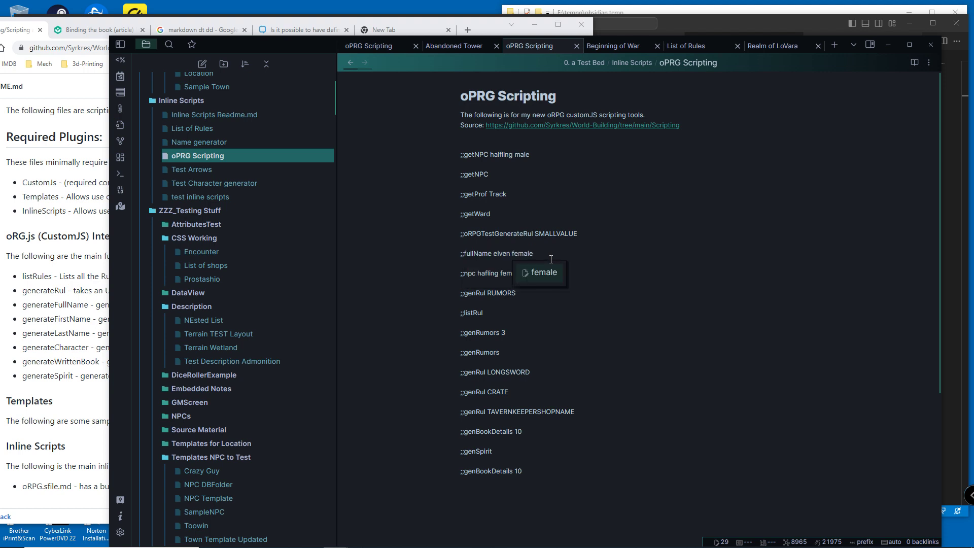
{"action": "key", "text": "ctrl+BackSpace"}
{"action": "key", "text": "BackSpace"}
{"action": "key", "text": "BackSpace"}
{"action": "key", "text": "BackSpace"}
{"action": "key", "text": "BackSpace"}
{"action": "key", "text": "BackSpace"}
{"action": "key", "text": "BackSpace"}
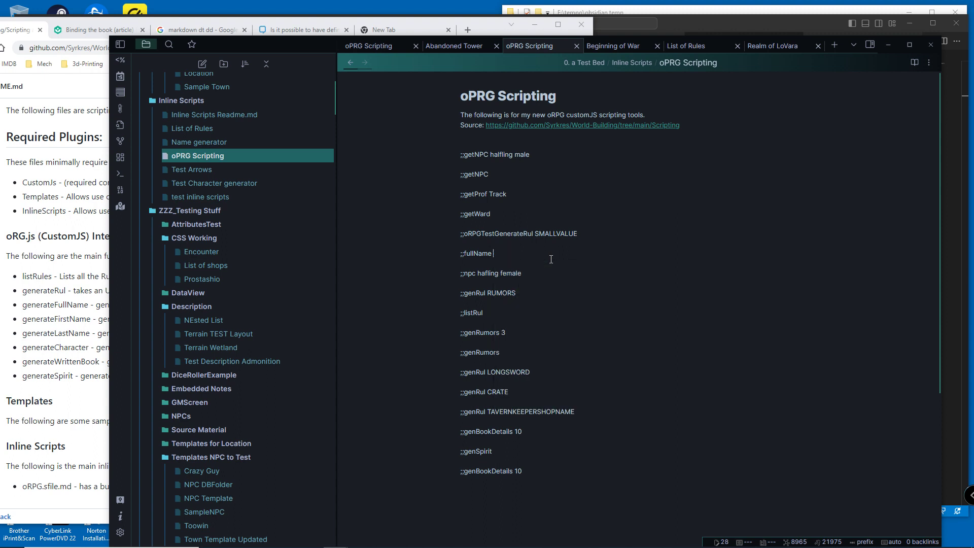
{"action": "type", "text": "dwaven"}
{"action": "key", "text": "ctrl+z"}
{"action": "type", "text": ";"}
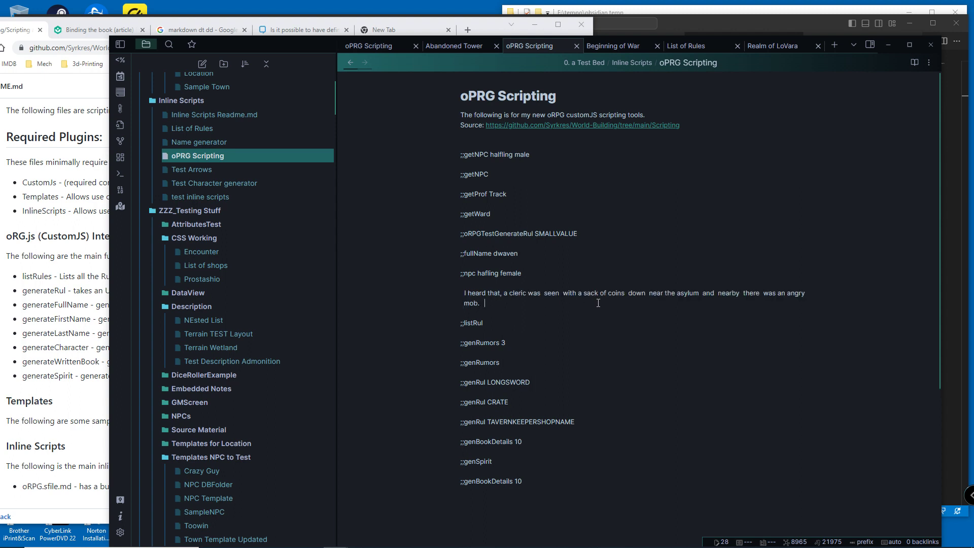
{"action": "key", "text": "ctrl+z"}
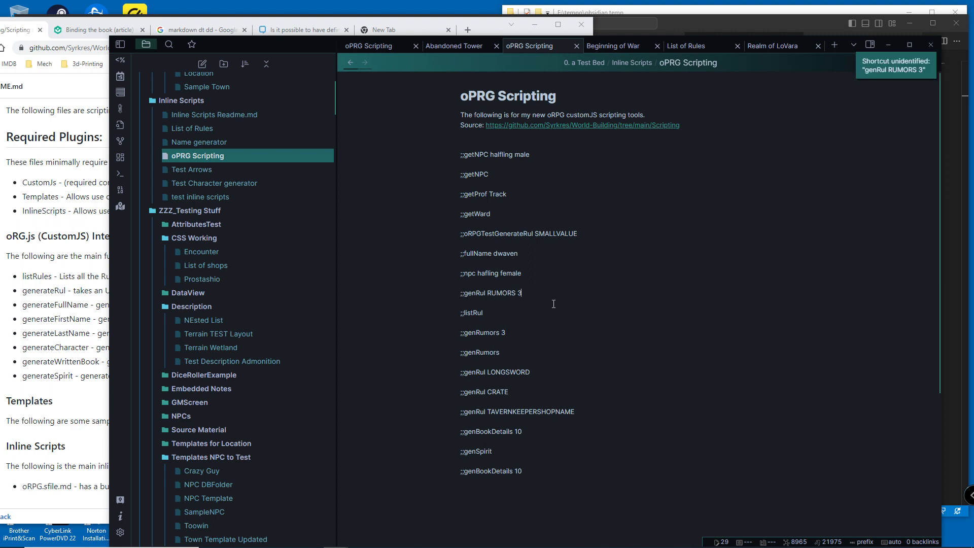
{"action": "key", "text": "BackSpace"}
{"action": "key", "text": "BackSpace"}
{"action": "type", "text": ";"}
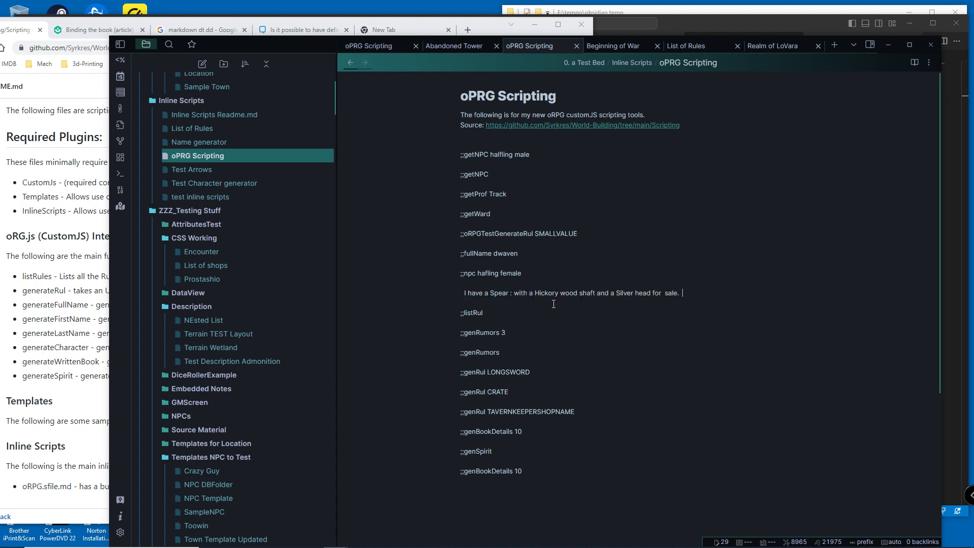
{"action": "key", "text": "ctrl+z"}
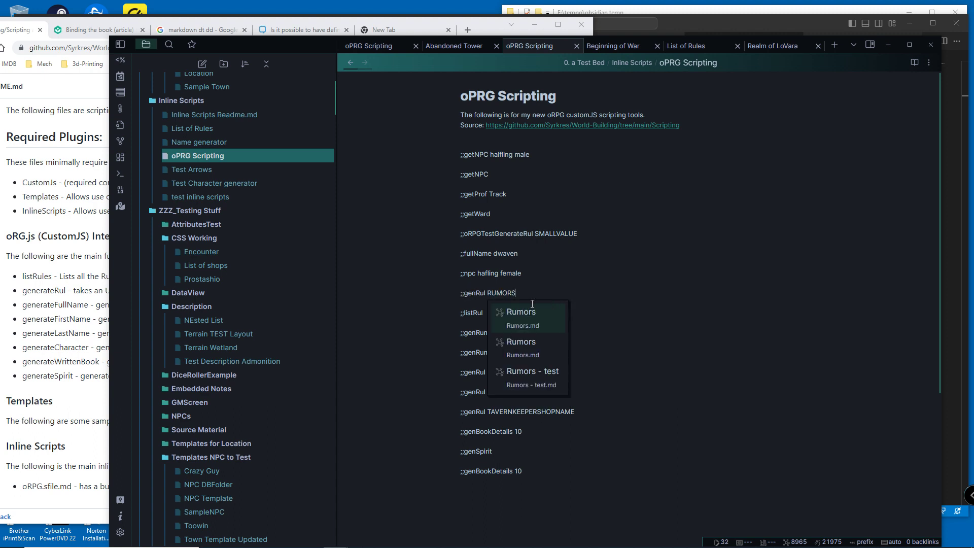
{"action": "left_click", "coordinate": [476, 294]}
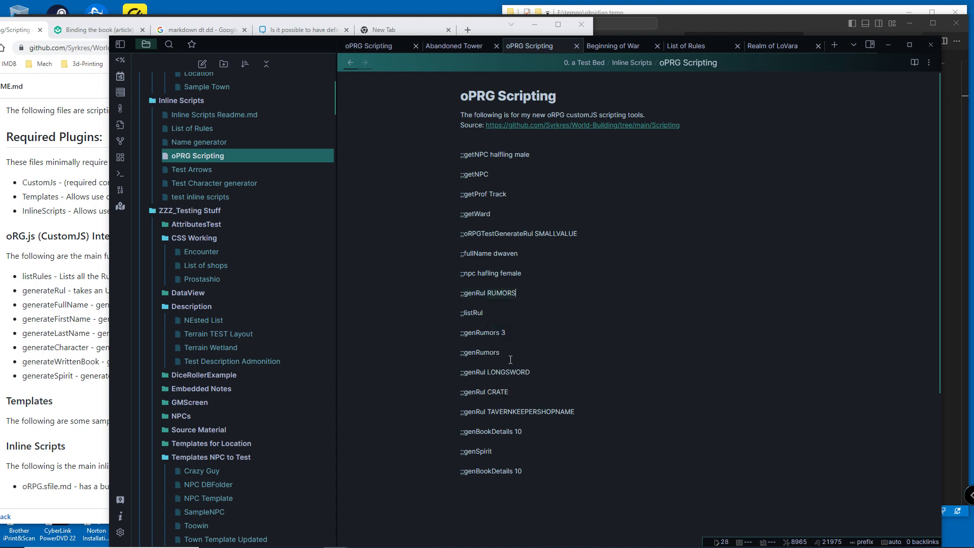
{"action": "left_click", "coordinate": [500, 334]}
{"action": "left_click", "coordinate": [517, 339]}
{"action": "type", "text": ";"}
{"action": "key", "text": "Return"}
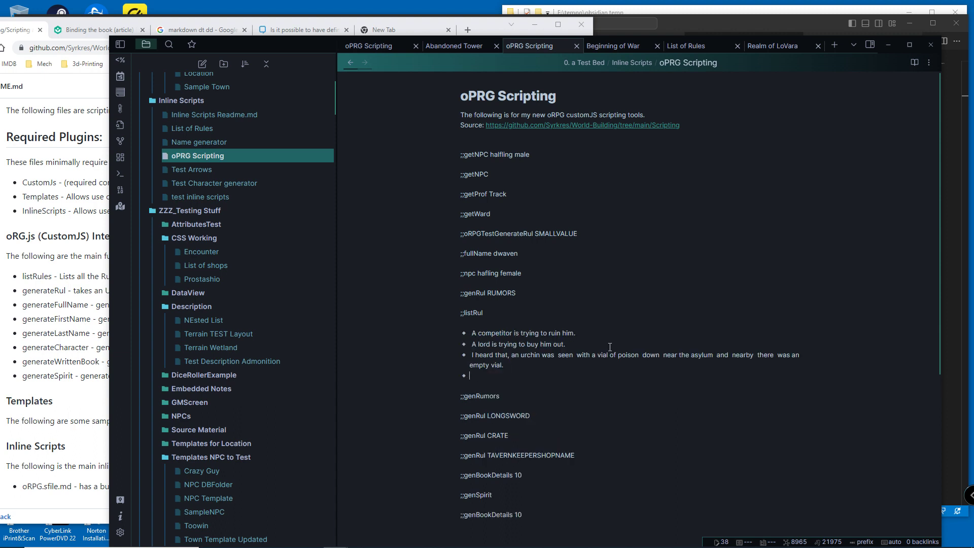
{"action": "key", "text": "ctrl+z"}
{"action": "key", "text": "ctrl+z"}
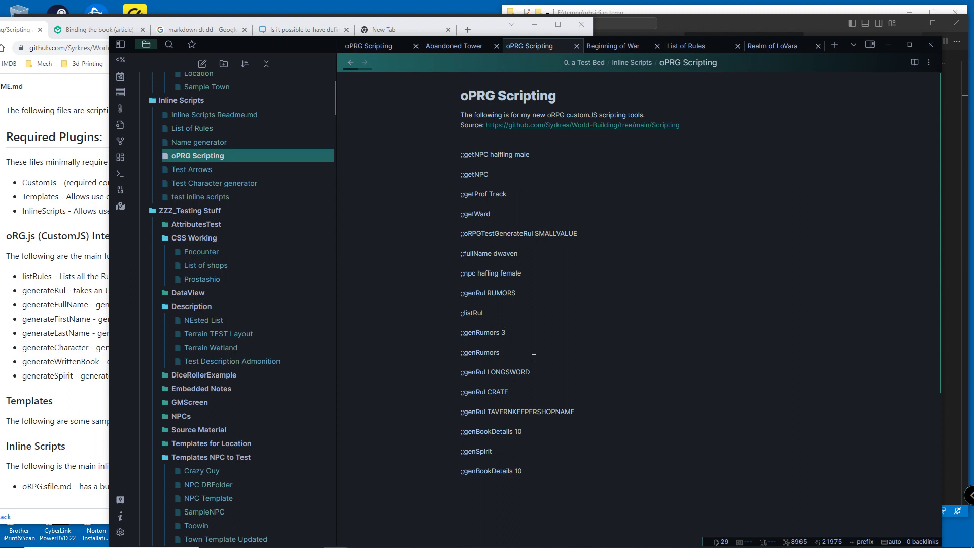
{"action": "type", "text": ";;"}
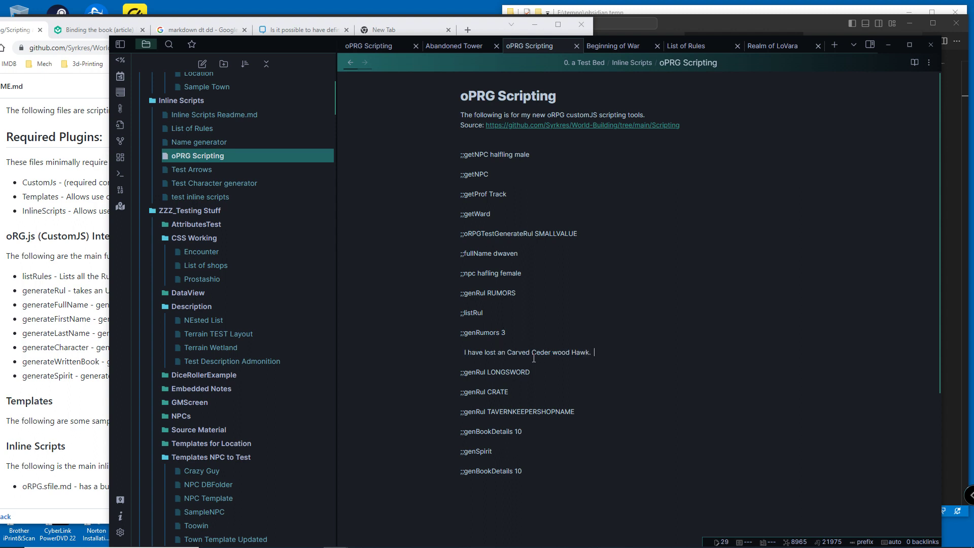
{"action": "key", "text": "ctrl+z"}
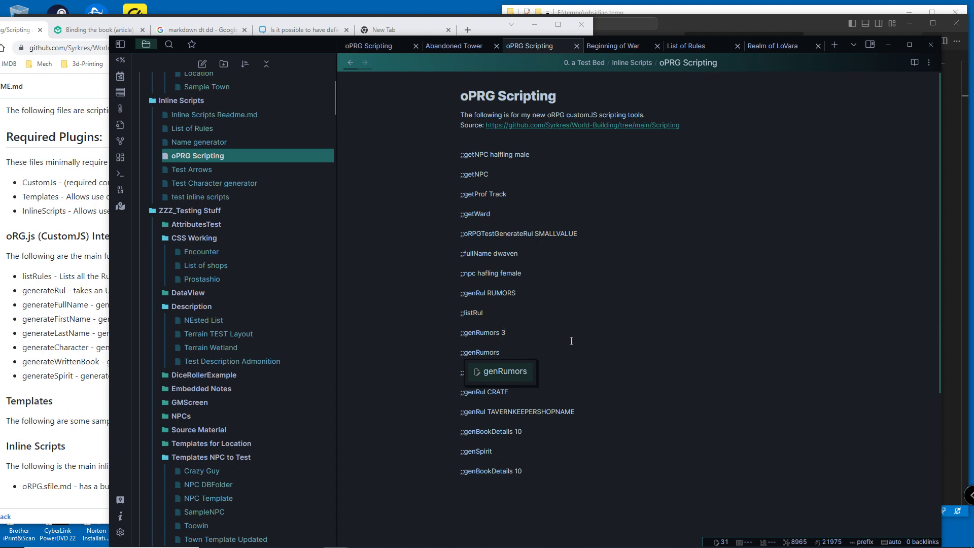
{"action": "scroll", "coordinate": [571, 341], "scroll_direction": "down", "scroll_amount": 3}
Run ;;genRul LONGSWORD to generate a Long Sword with a Seaweed Quartz pommel and oak blade
{"action": "scroll", "coordinate": [551, 227], "scroll_direction": "up", "scroll_amount": 3}
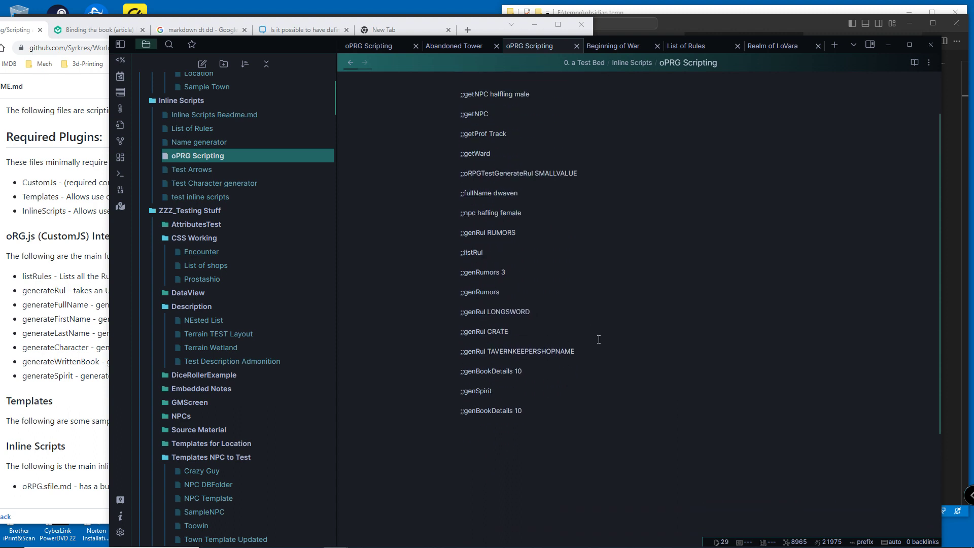
{"action": "key", "text": "BackSpace"}
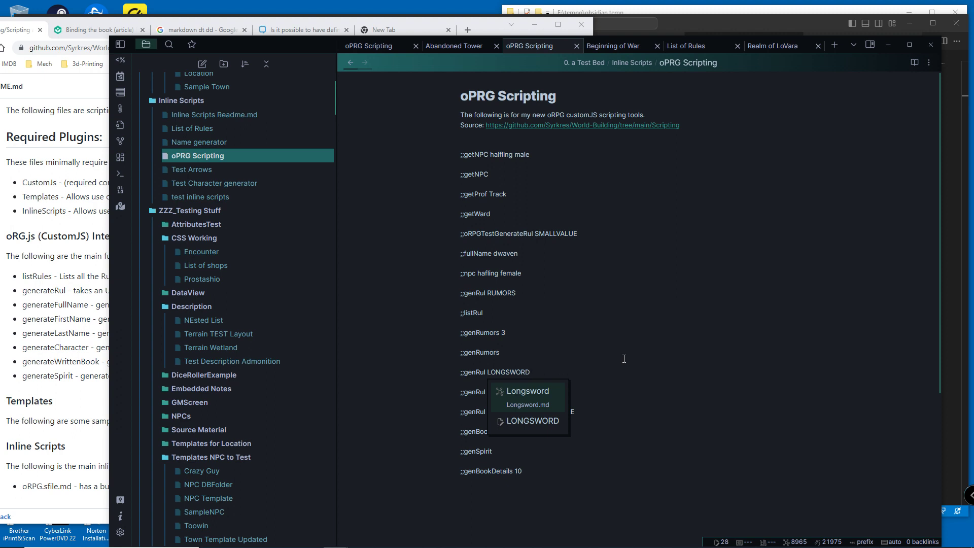
{"action": "key", "text": "space"}
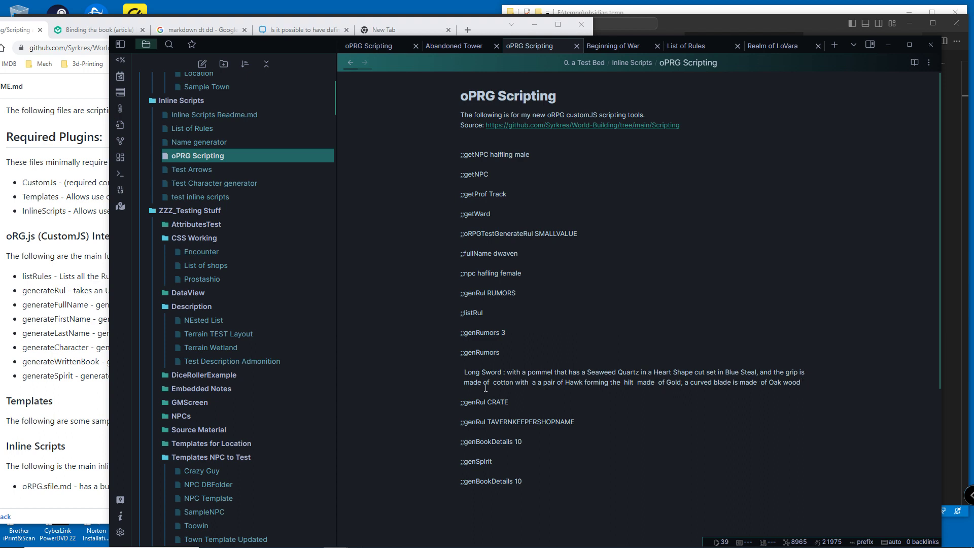
Undo the Long Sword text and generate then undo a ;;genRul CRATE result
{"action": "key", "text": "ctrl+z"}
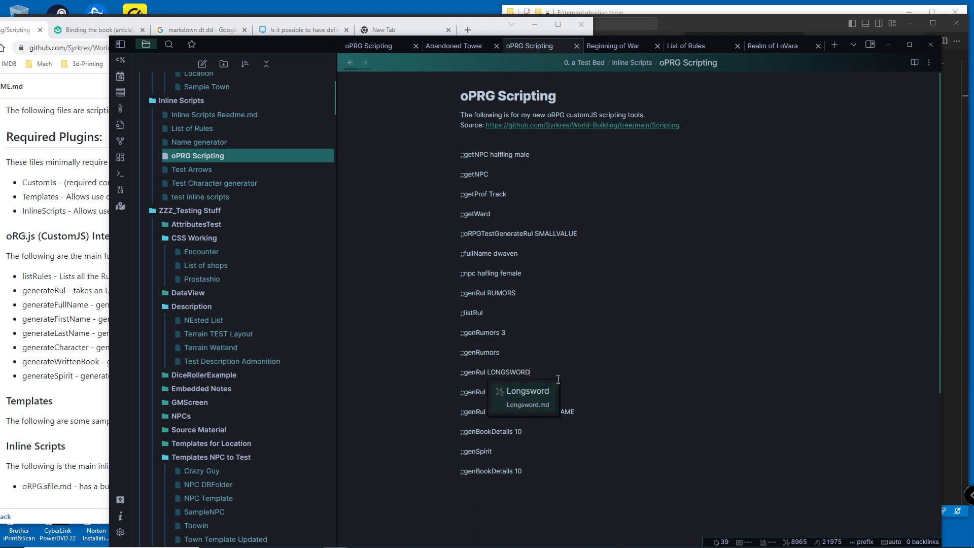
{"action": "left_click", "coordinate": [519, 395]}
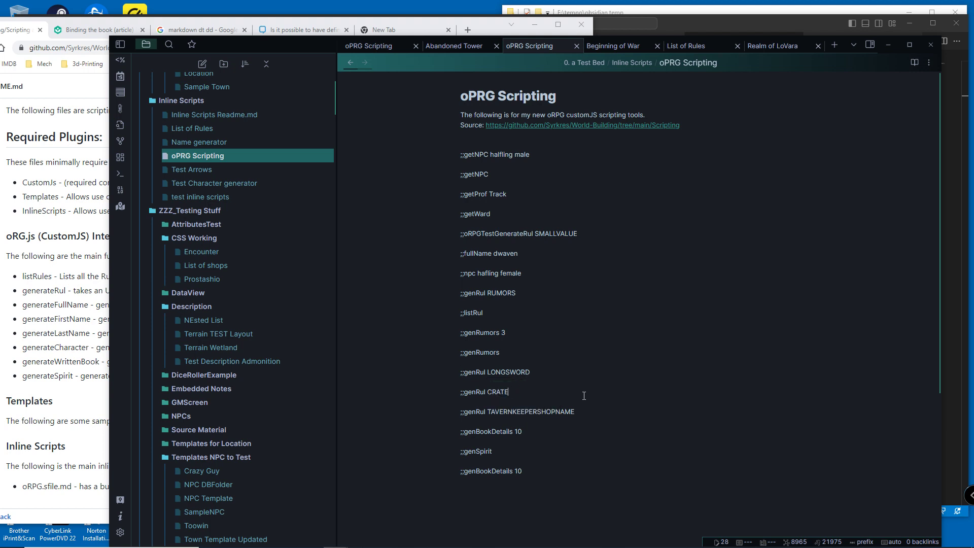
{"action": "type", "text": ";"}
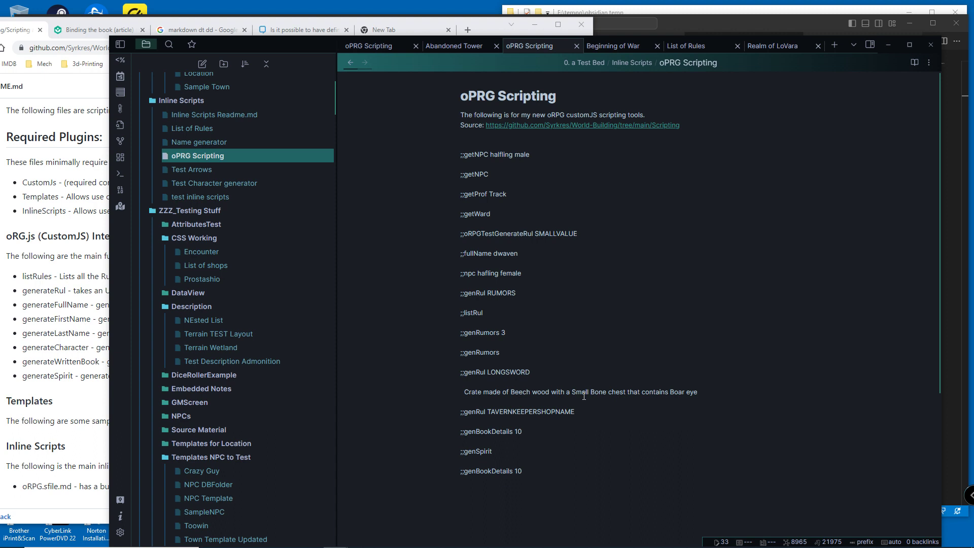
{"action": "key", "text": "ctrl+z"}
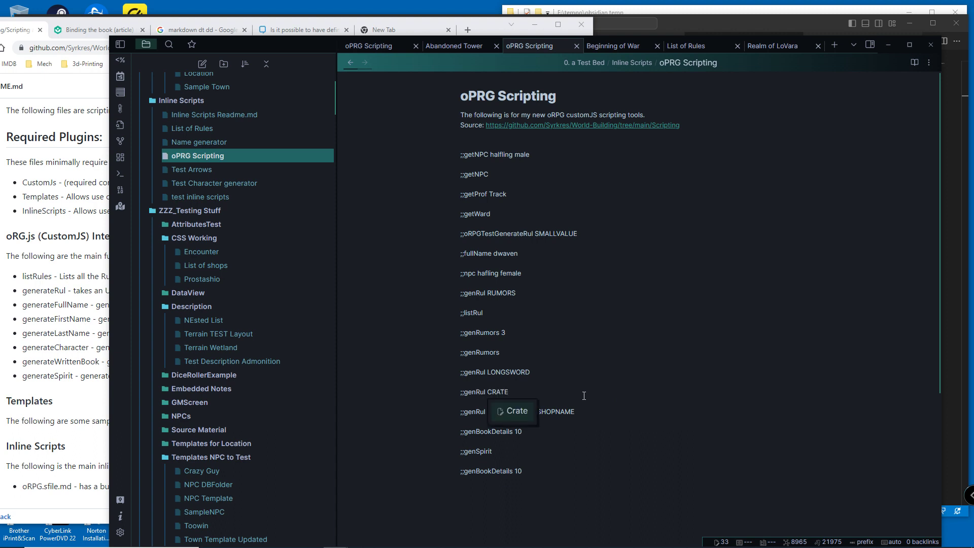
Re-roll the crate several times, including a Loaf of Bread, leaving the CRATE command text
{"action": "left_click", "coordinate": [561, 399]}
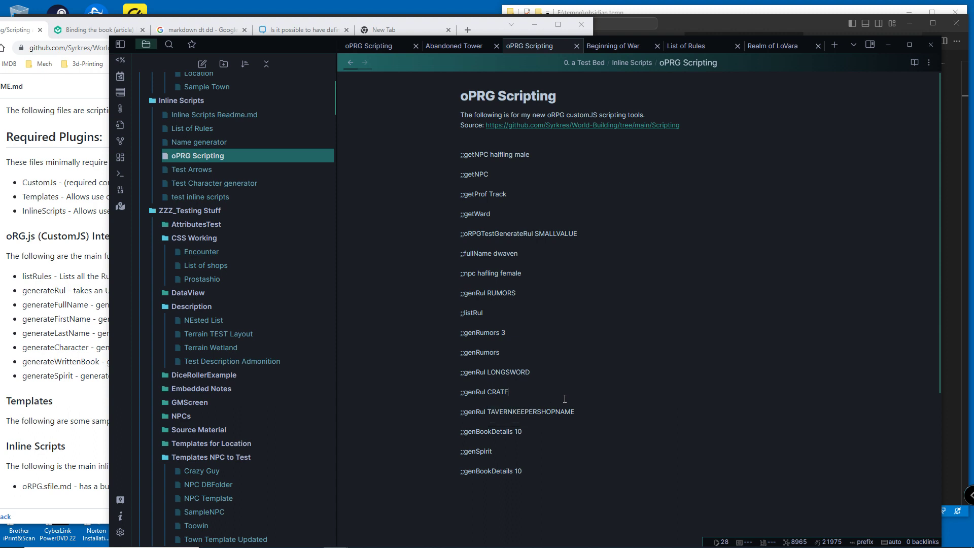
{"action": "type", "text": ";"}
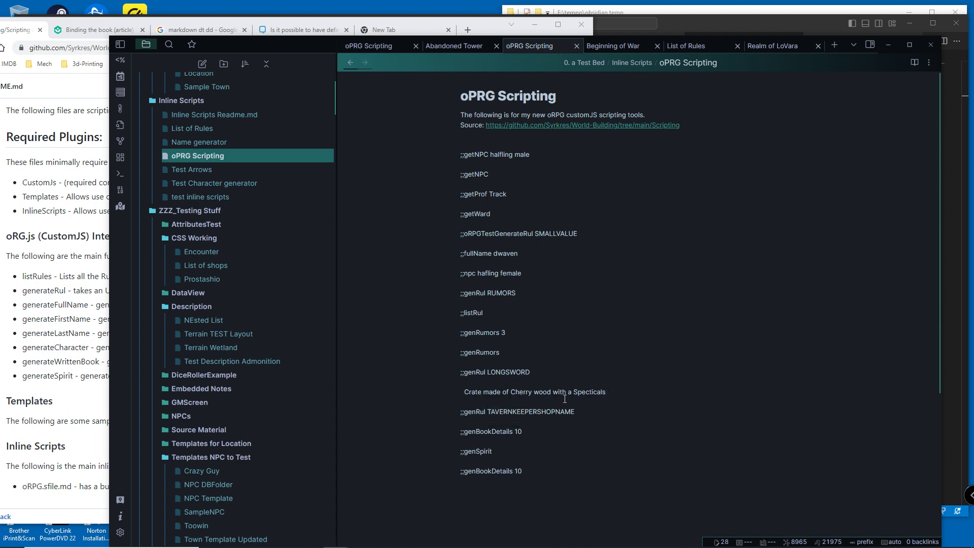
{"action": "key", "text": "ctrl+z"}
{"action": "type", "text": ";"}
{"action": "key", "text": "ctrl+z"}
{"action": "type", "text": ";"}
{"action": "key", "text": "ctrl+z"}
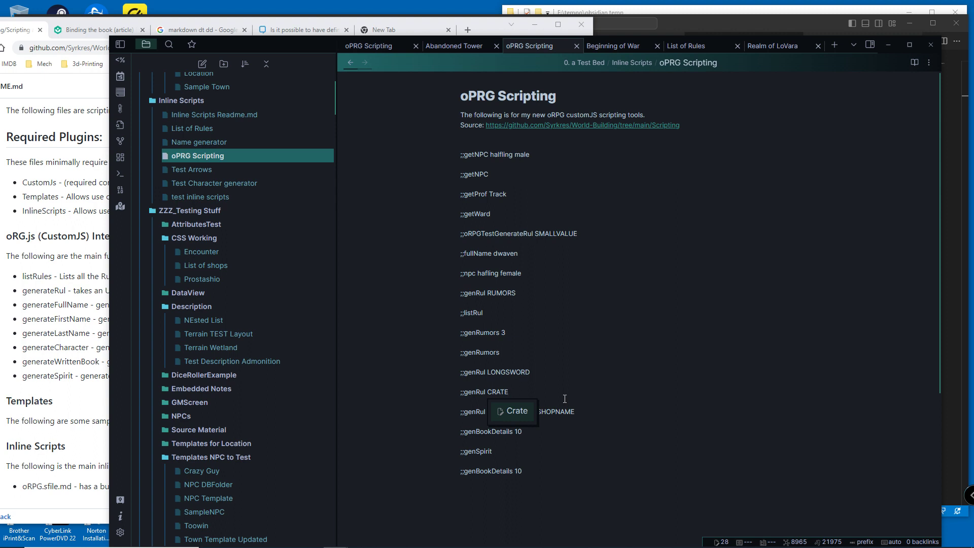
{"action": "type", "text": ";"}
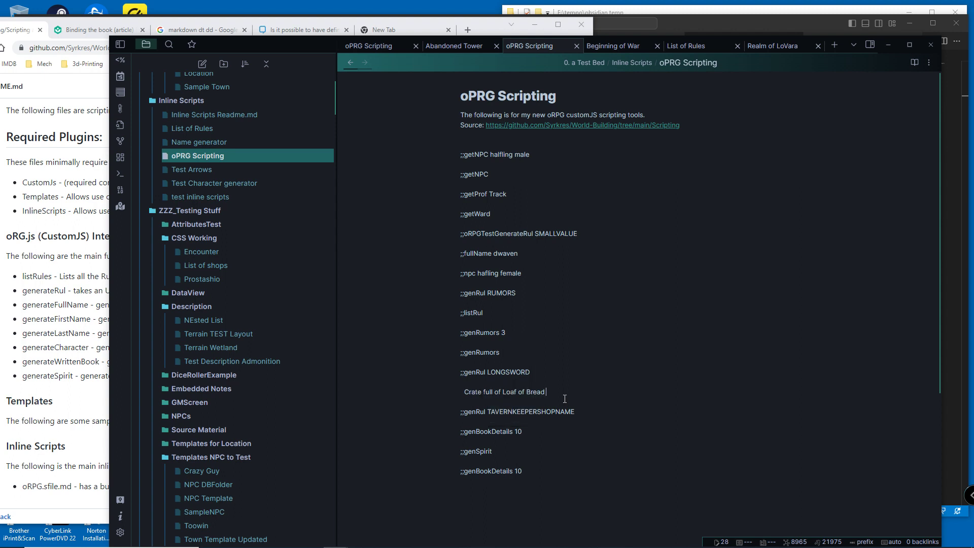
{"action": "key", "text": "ctrl+z"}
{"action": "type", "text": ";"}
{"action": "key", "text": "ctrl+z"}
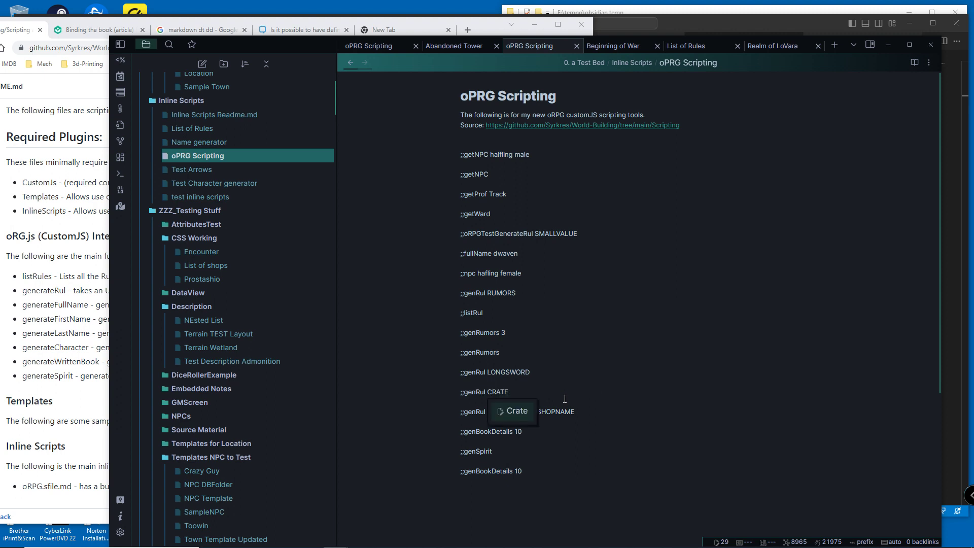
{"action": "key", "text": "Escape"}
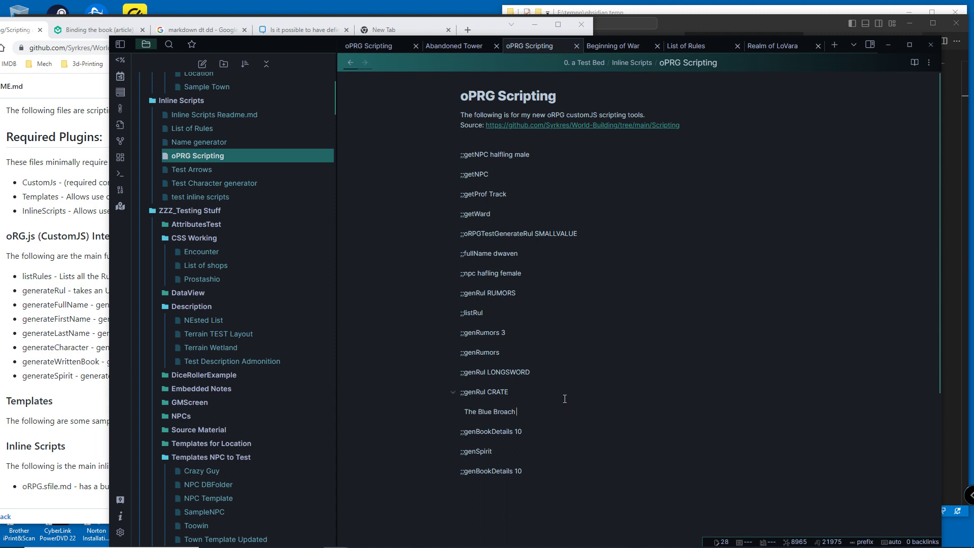
Revert The Blue Broach shop name to its TAVERNKEEPERSHOPNAME command
{"action": "key", "text": "ctrl+z"}
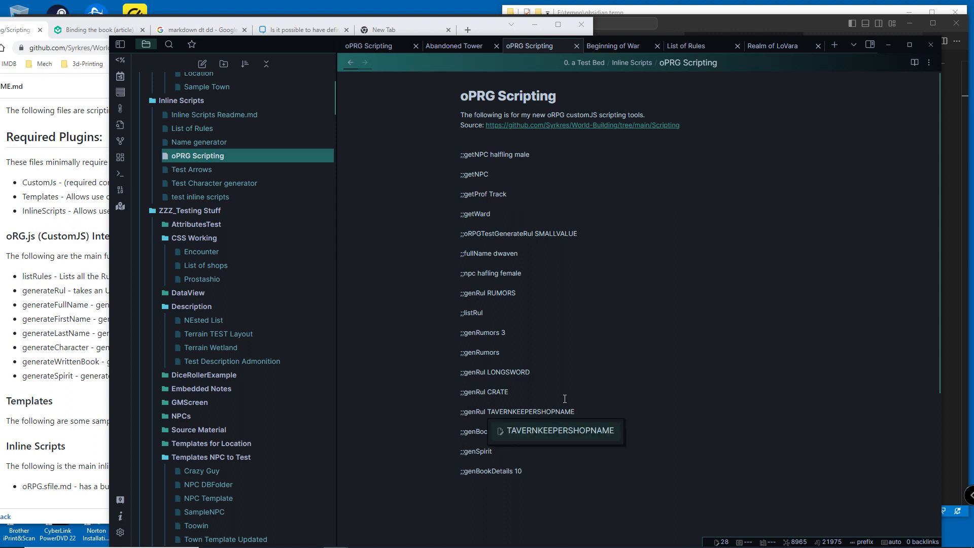
{"action": "type", "text": ";"}
{"action": "key", "text": "ctrl+z"}
{"action": "key", "text": "Escape"}
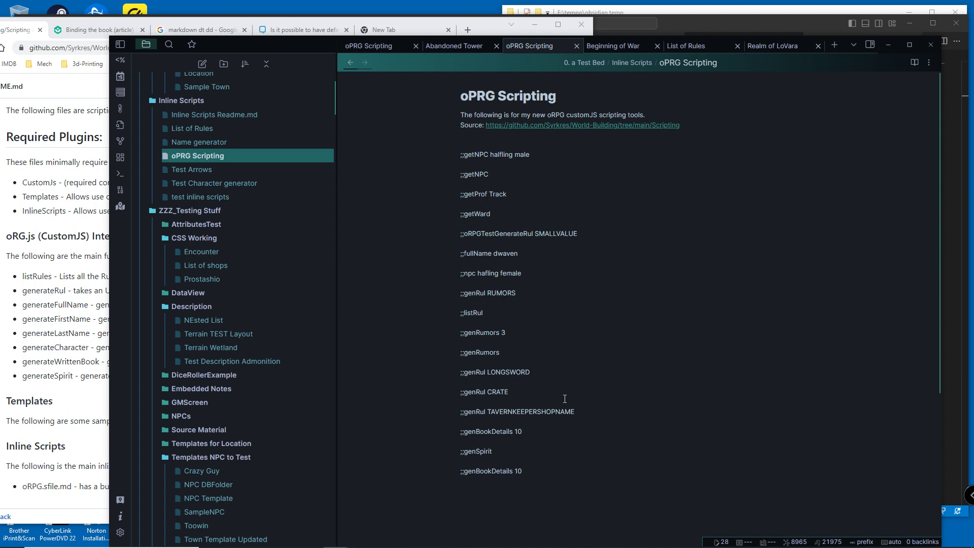
Drop the 10 count from ;;genBookDetails and re-roll until a Gnomish book description stays
{"action": "key", "text": "BackSpace"}
{"action": "key", "text": "BackSpace"}
{"action": "key", "text": "BackSpace"}
{"action": "key", "text": "Return"}
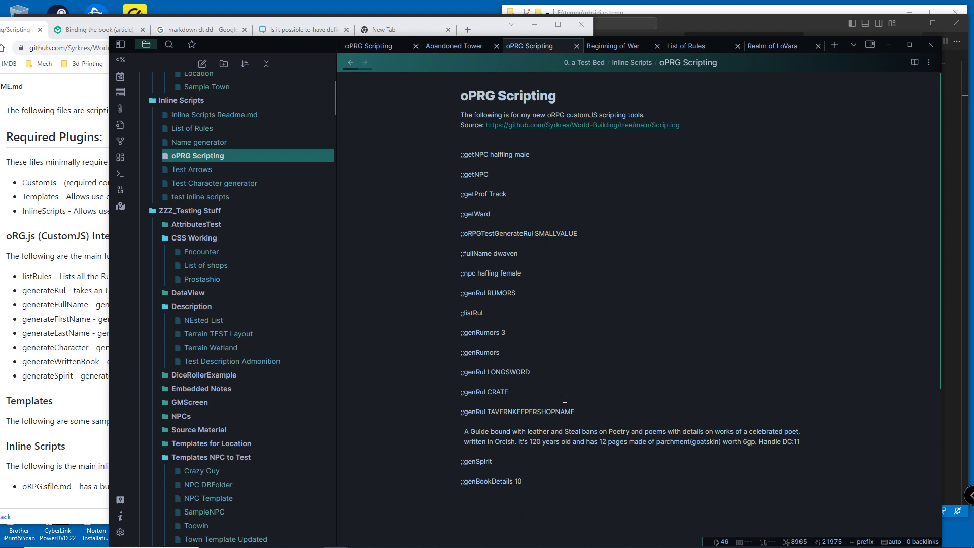
{"action": "key", "text": "ctrl+z"}
{"action": "key", "text": "Return"}
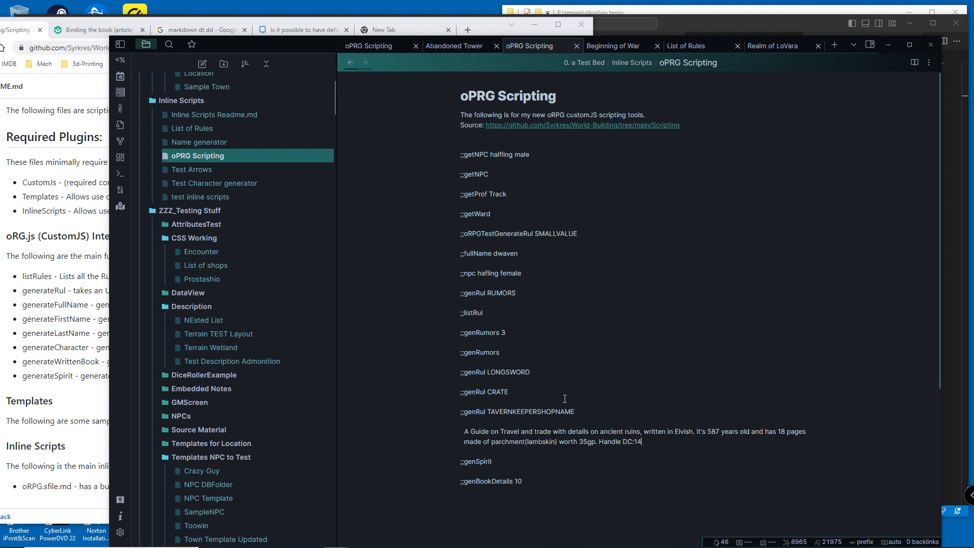
{"action": "key", "text": "ctrl+z"}
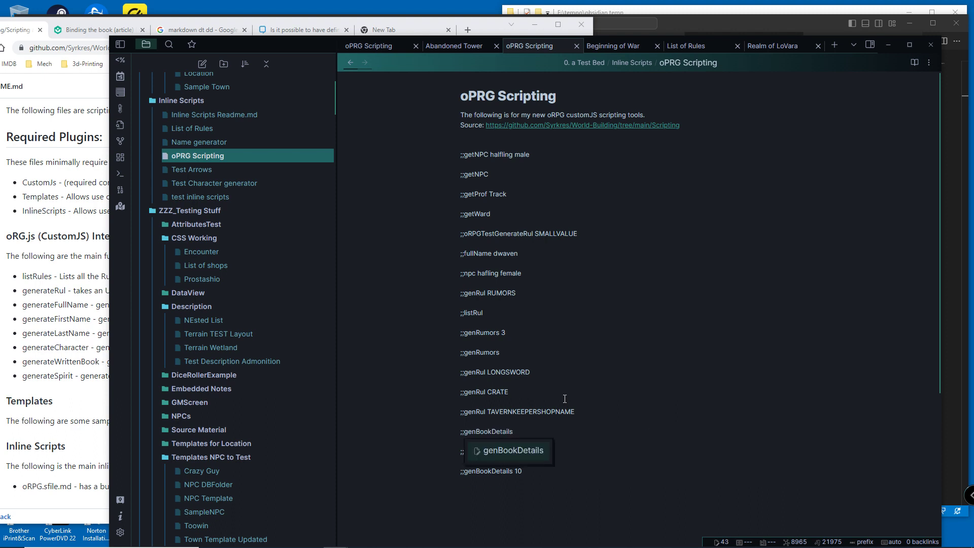
{"action": "key", "text": "Return"}
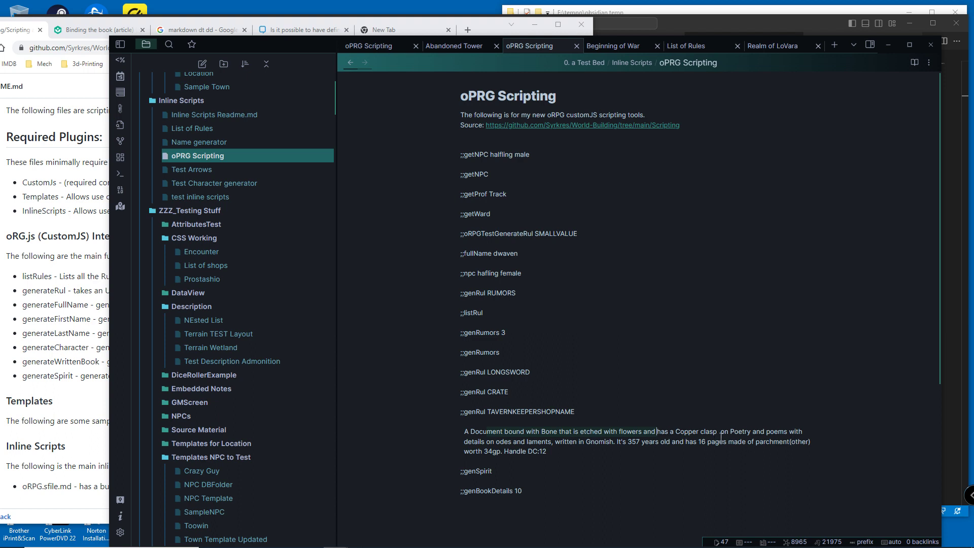
{"action": "left_click_drag", "start_coordinate": [721, 436], "coordinate": [746, 435]}
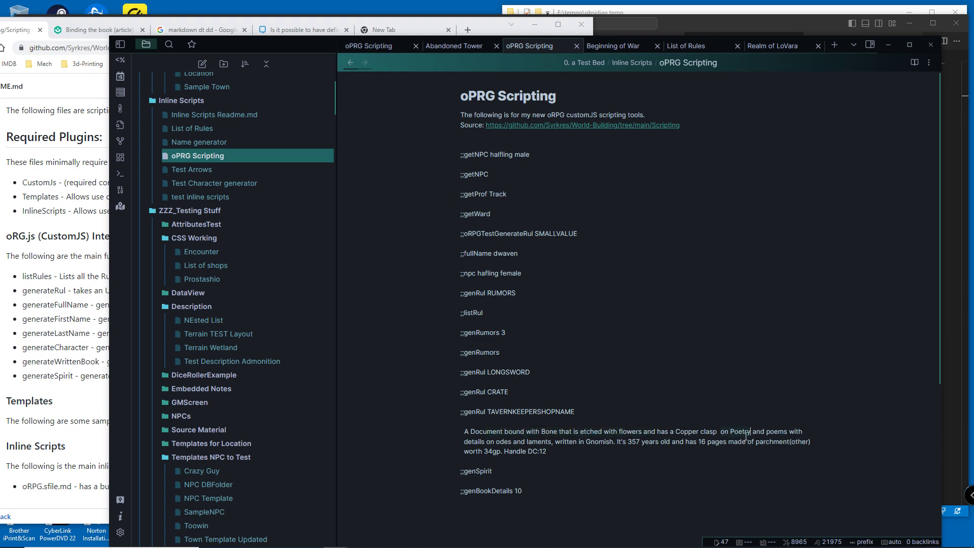
{"action": "left_click", "coordinate": [780, 432]}
{"action": "left_click", "coordinate": [496, 442]}
{"action": "left_click", "coordinate": [513, 442]}
{"action": "left_click", "coordinate": [744, 435]}
{"action": "left_click", "coordinate": [552, 443]}
{"action": "key", "text": "Right"}
{"action": "left_click_drag", "start_coordinate": [620, 446], "coordinate": [650, 443]}
{"action": "key", "text": "ctrl+z"}
{"action": "left_click", "coordinate": [807, 443]}
{"action": "double_click", "coordinate": [488, 452]}
{"action": "left_click", "coordinate": [558, 457]}
Generate ten book descriptions with ;;genBookDetails 10, review them, then undo the batch
{"action": "key", "text": "ctrl+z"}
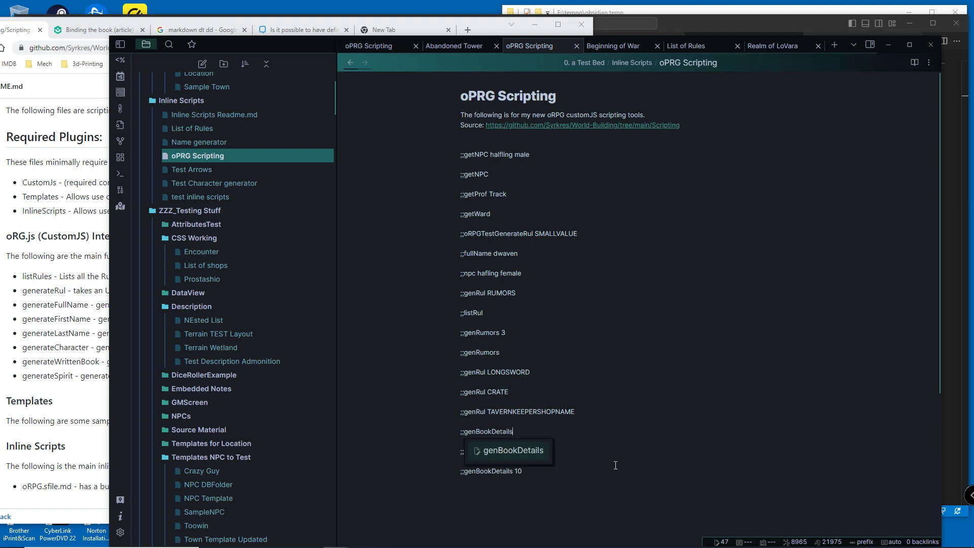
{"action": "type", "text": "10"}
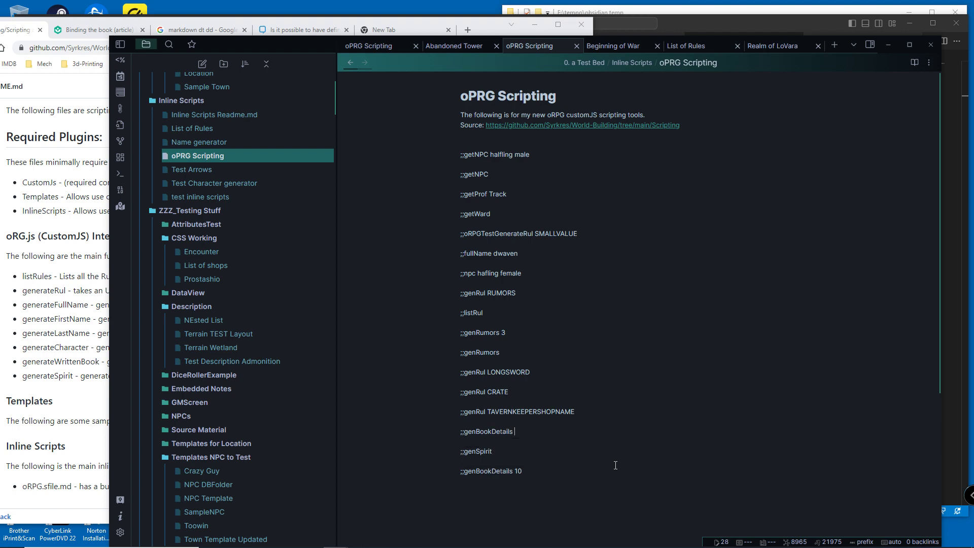
{"action": "type", "text": ";"}
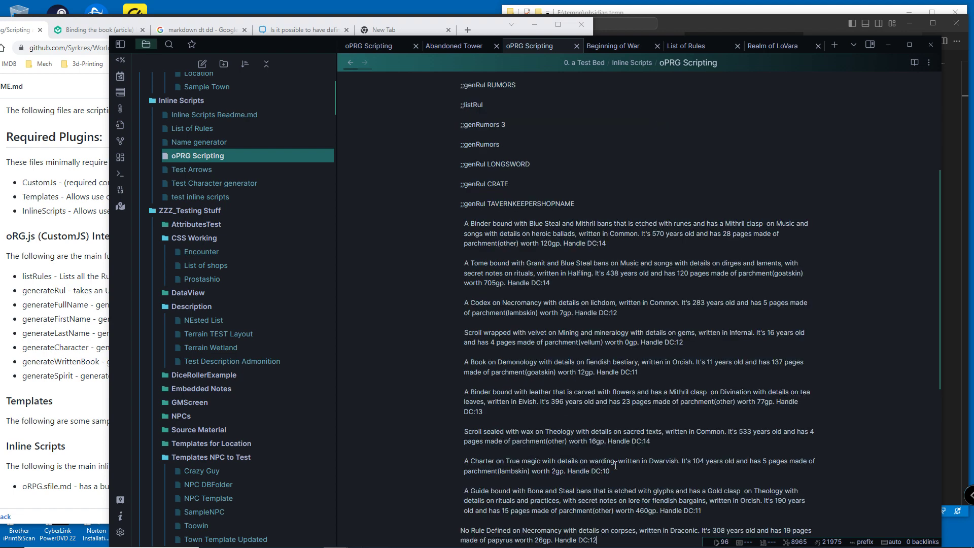
{"action": "scroll", "coordinate": [616, 465], "scroll_direction": "down", "scroll_amount": 2}
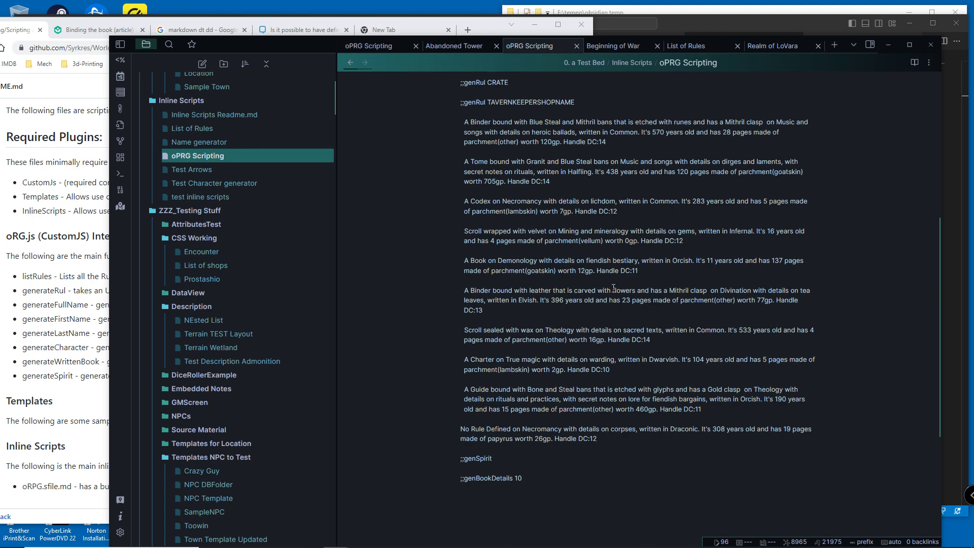
{"action": "key", "text": "ctrl+z"}
{"action": "scroll", "coordinate": [591, 311], "scroll_direction": "up", "scroll_amount": 3}
{"action": "left_click", "coordinate": [513, 382]}
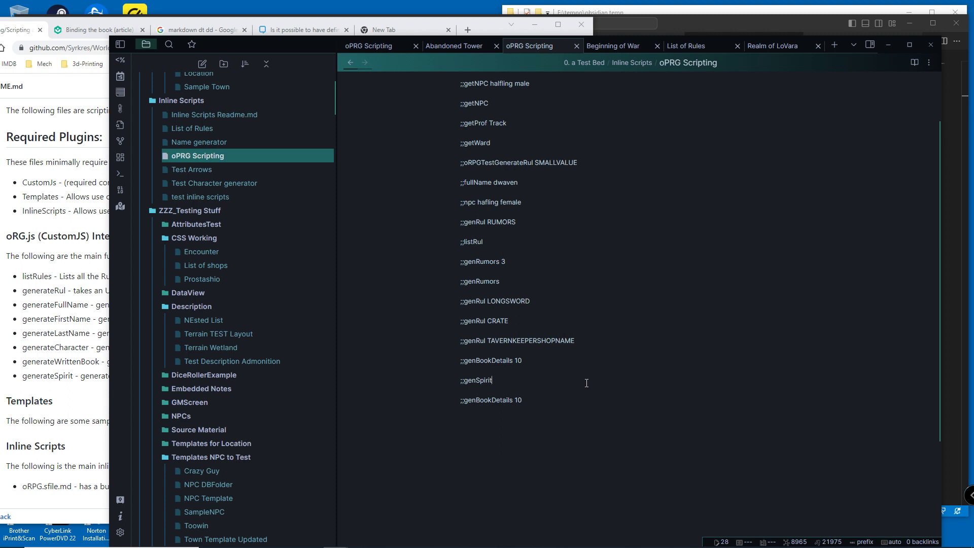
{"action": "type", "text": "::"}
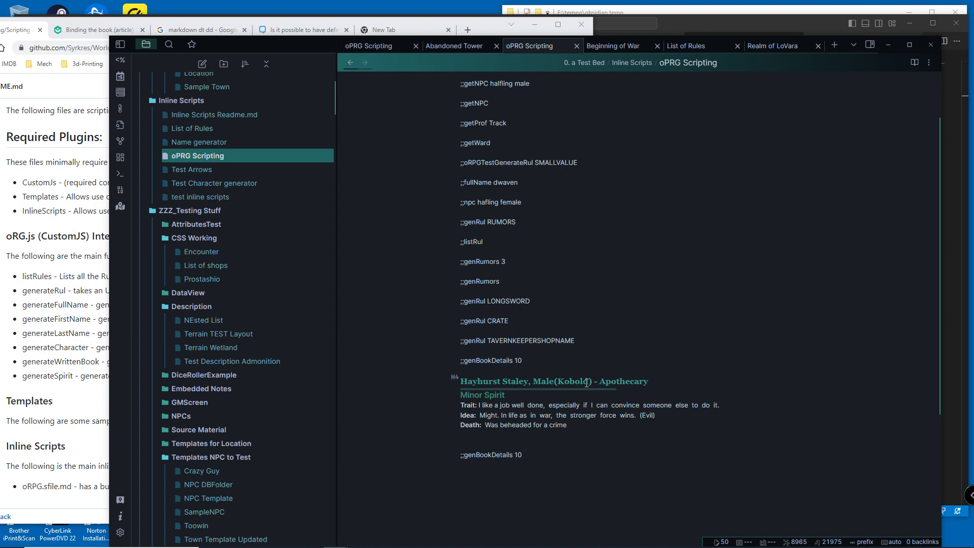
{"action": "left_click", "coordinate": [543, 384]}
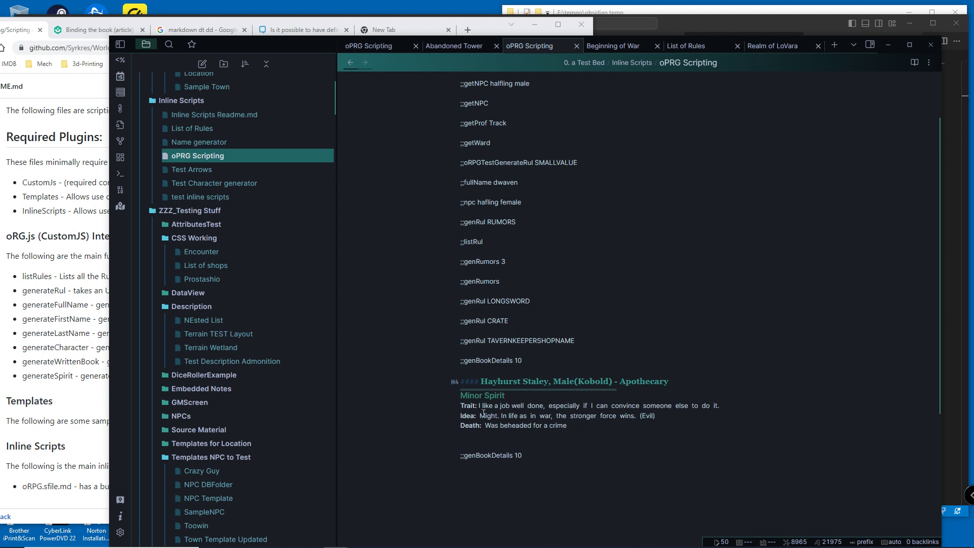
{"action": "left_click", "coordinate": [556, 377]}
{"action": "key", "text": "ctrl+z"}
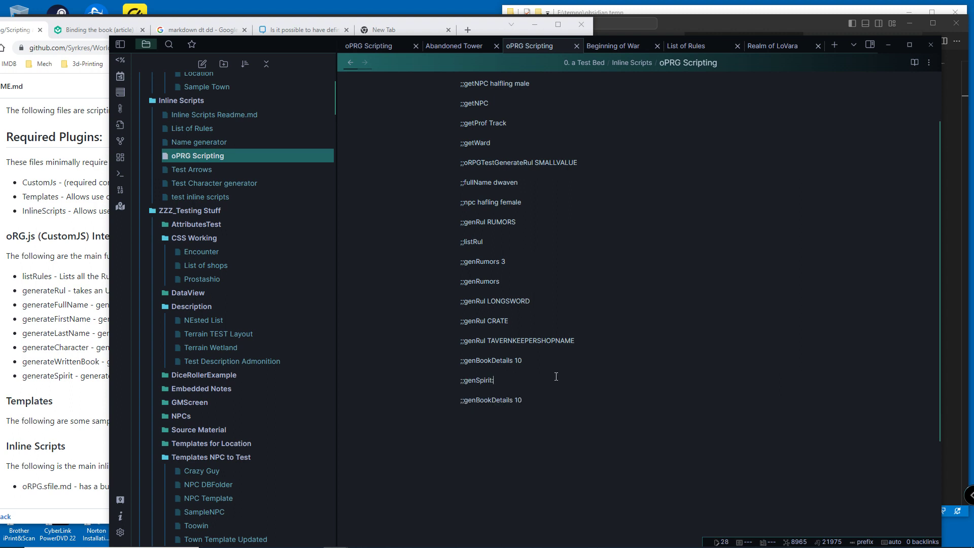
{"action": "type", "text": ";"}
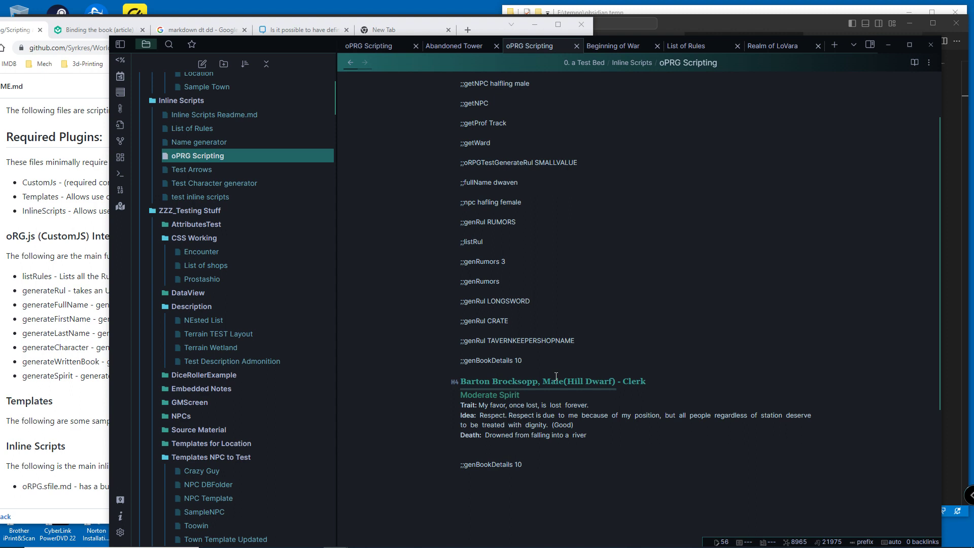
{"action": "key", "text": "ctrl+z"}
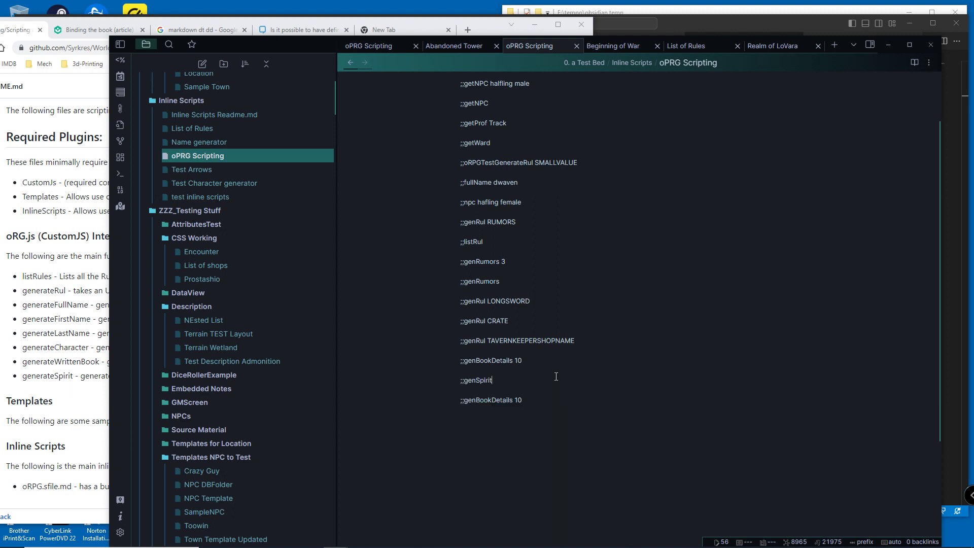